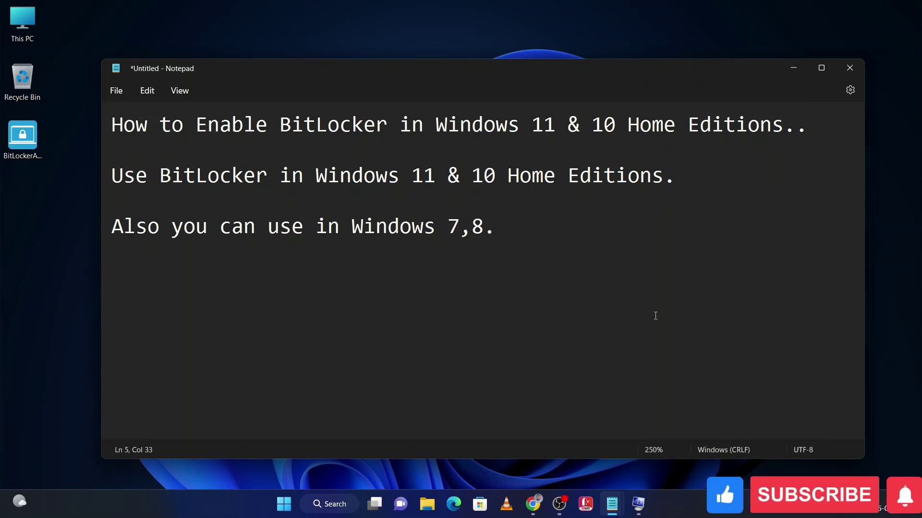
- Check system information, then search Google for 'Hasleo Bitlocker' and open the hasleo.com result
click(638, 504)
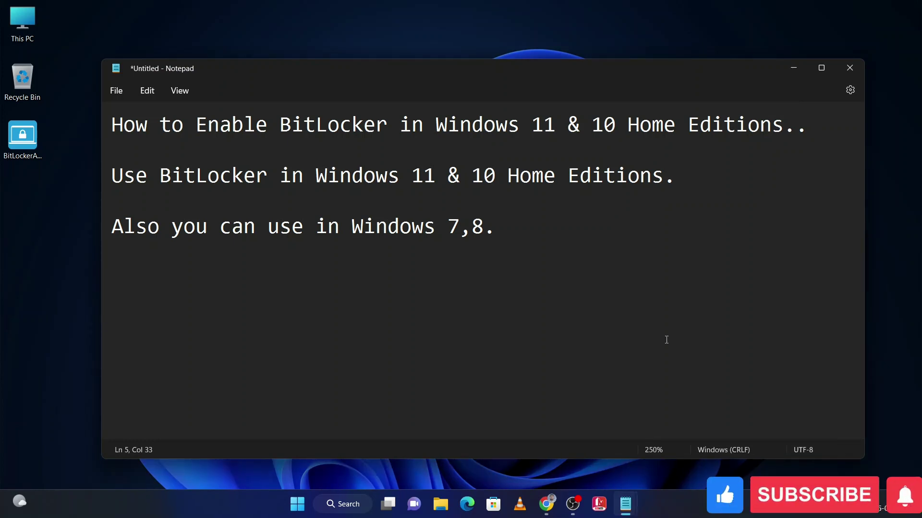
click(546, 505)
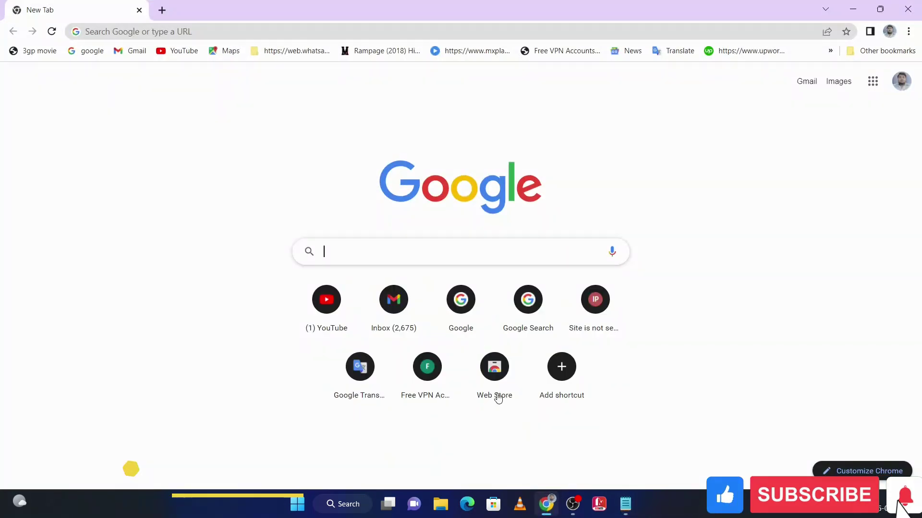
click(433, 250)
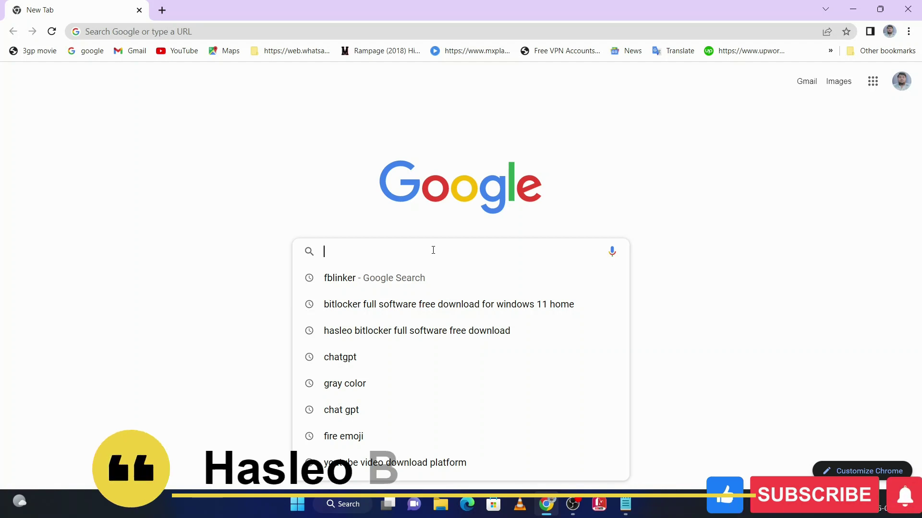
text(Hasl)
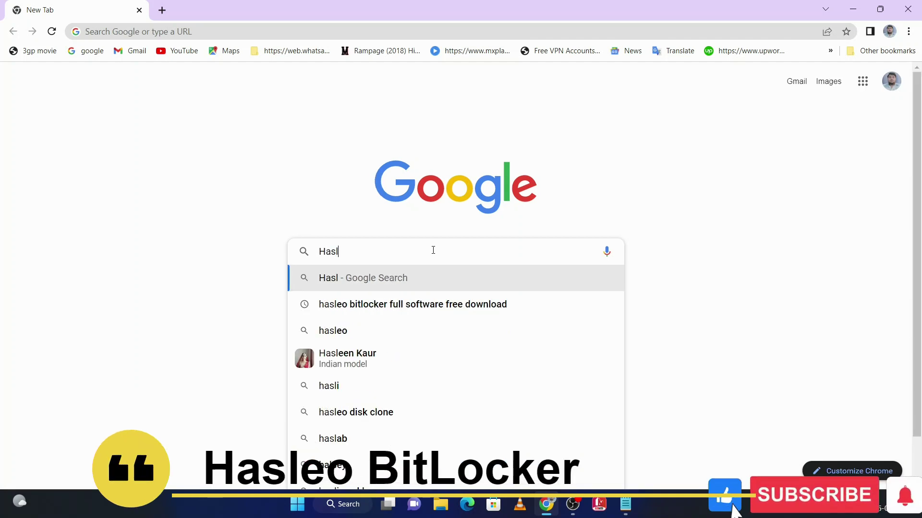
text(eo Bitlocker)
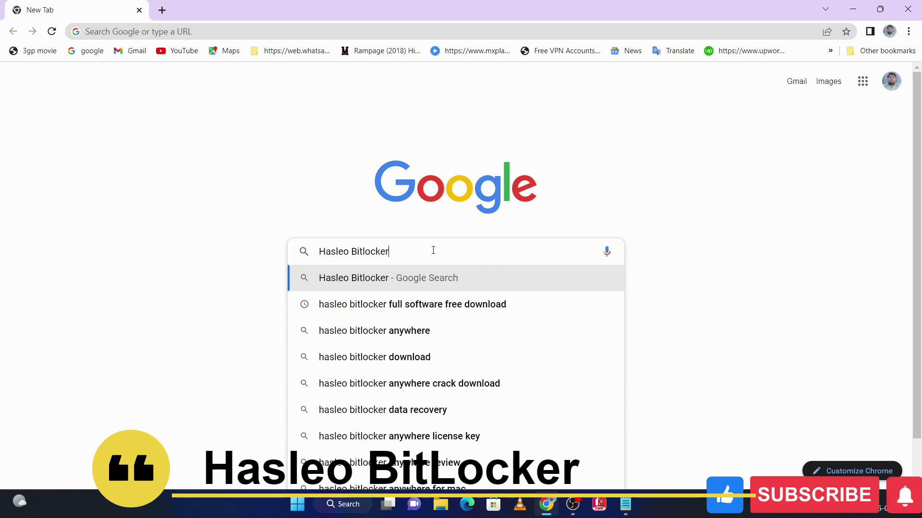
key(Return)
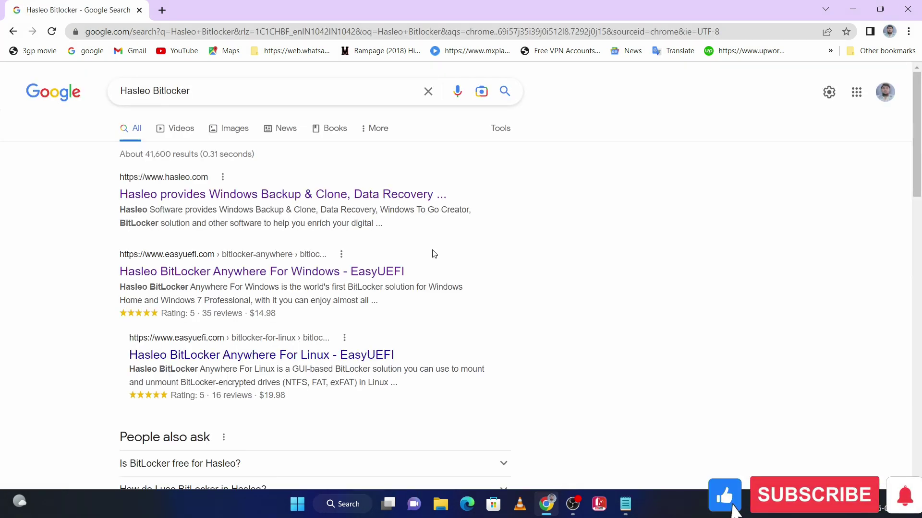
click(259, 197)
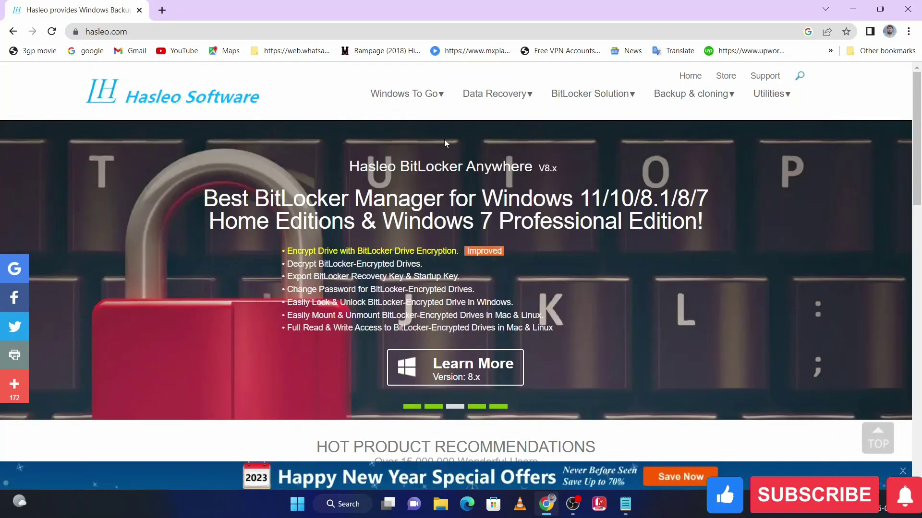
- Open the BitLocker Anywhere For Windows page under BitLocker Solution, then minimize Chrome
mouse_move(595, 99)
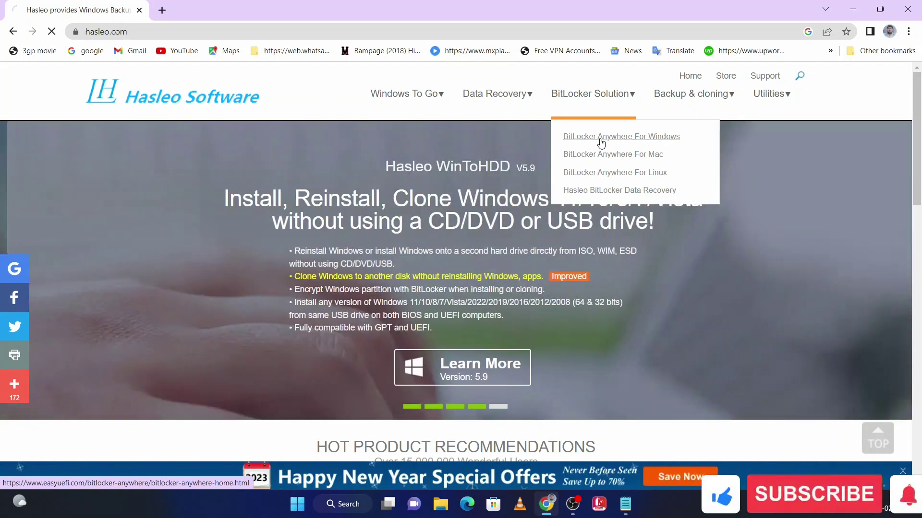
click(600, 139)
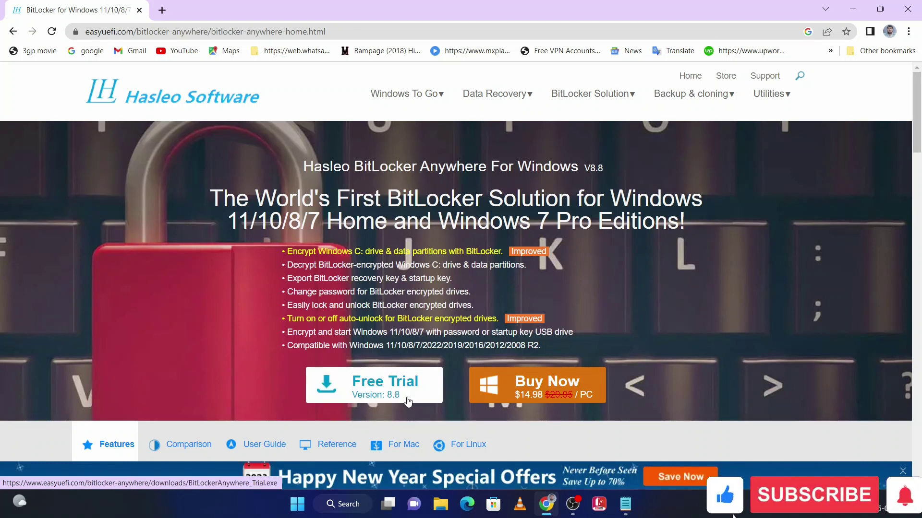
click(852, 8)
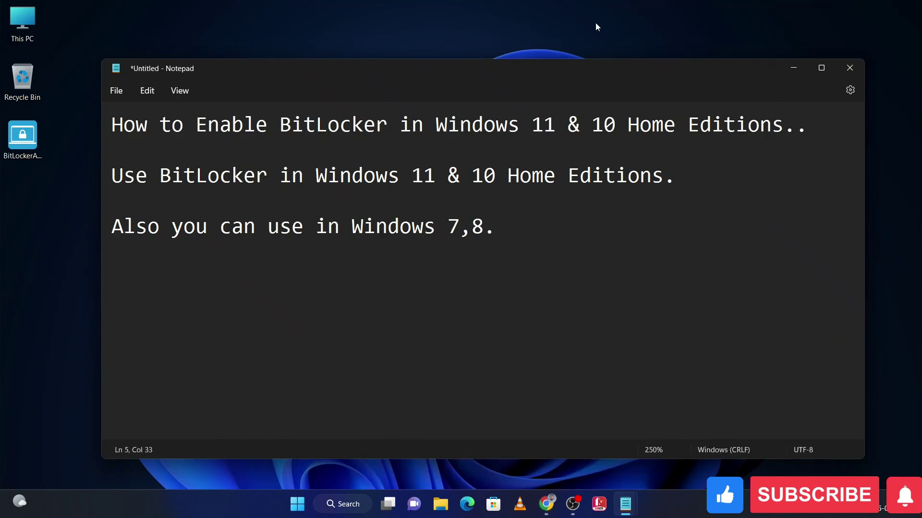
- Install BitLocker Anywhere 8.8 in English with default folders and a desktop shortcut
double_click(38, 144)
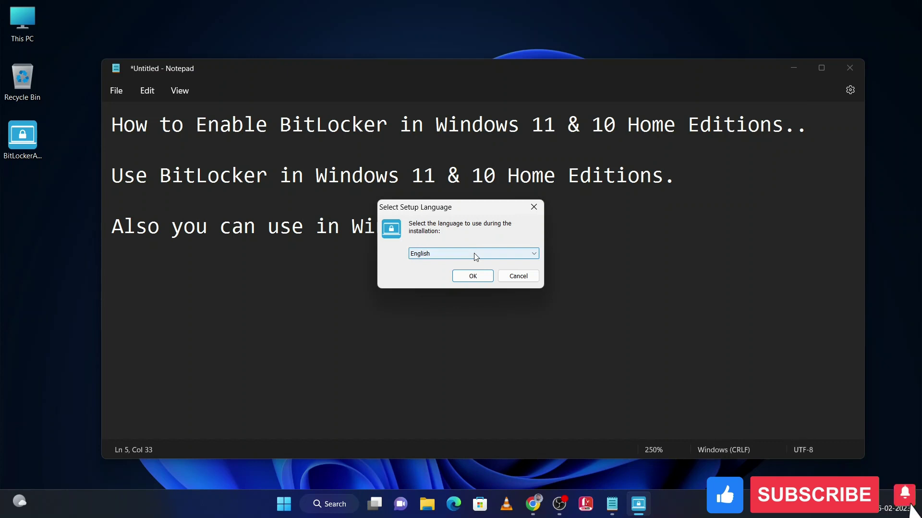
click(473, 276)
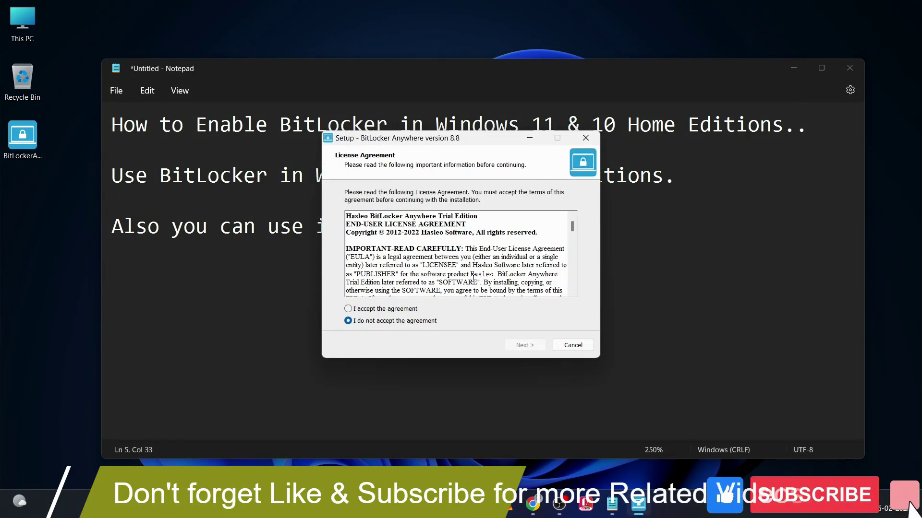
click(348, 309)
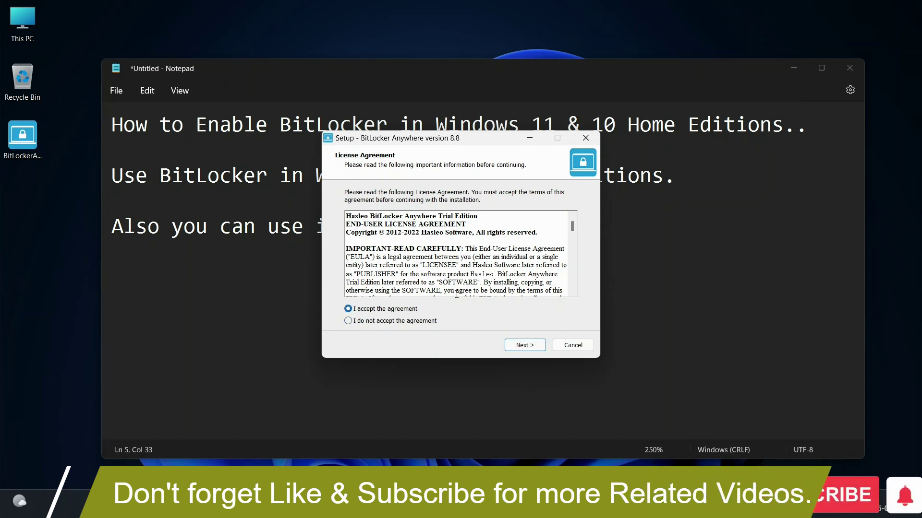
click(527, 346)
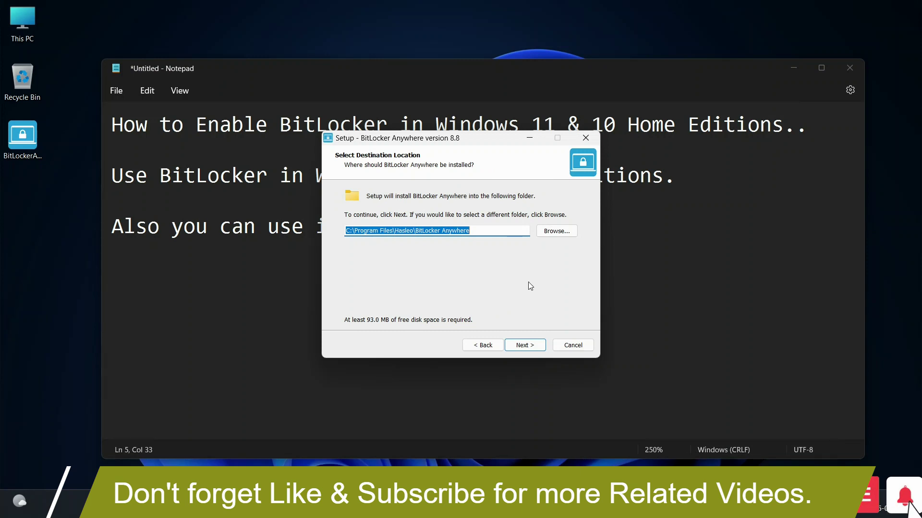
click(516, 346)
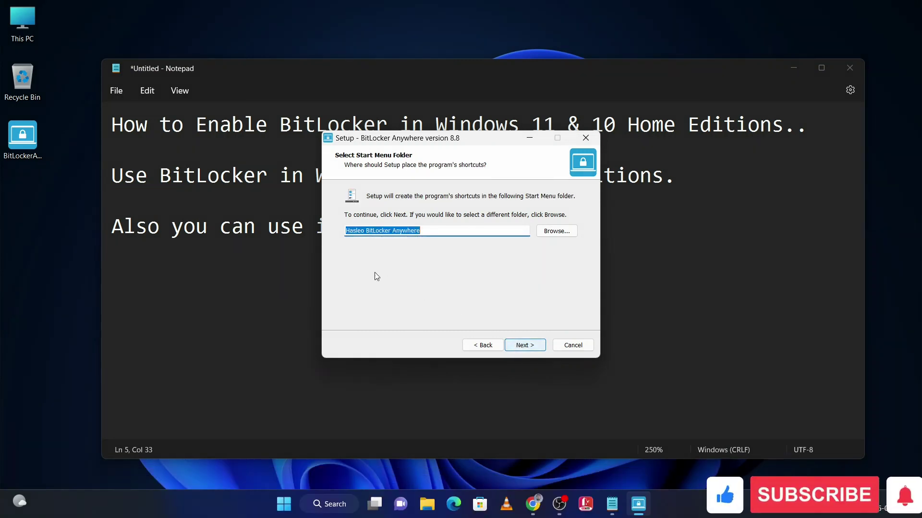
click(515, 346)
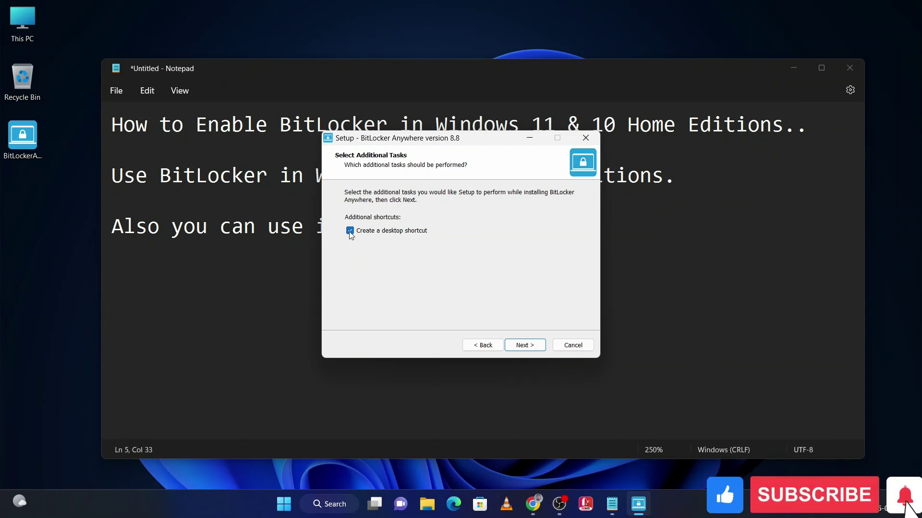
click(530, 346)
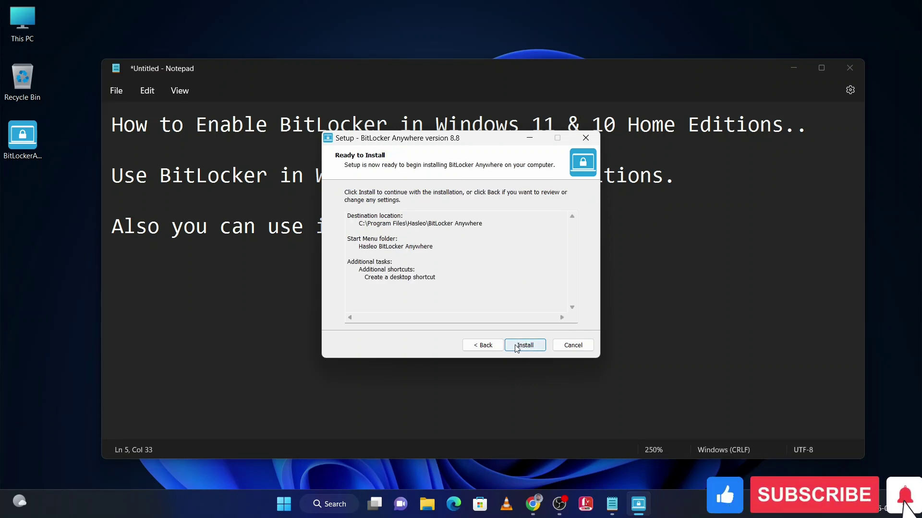
click(516, 346)
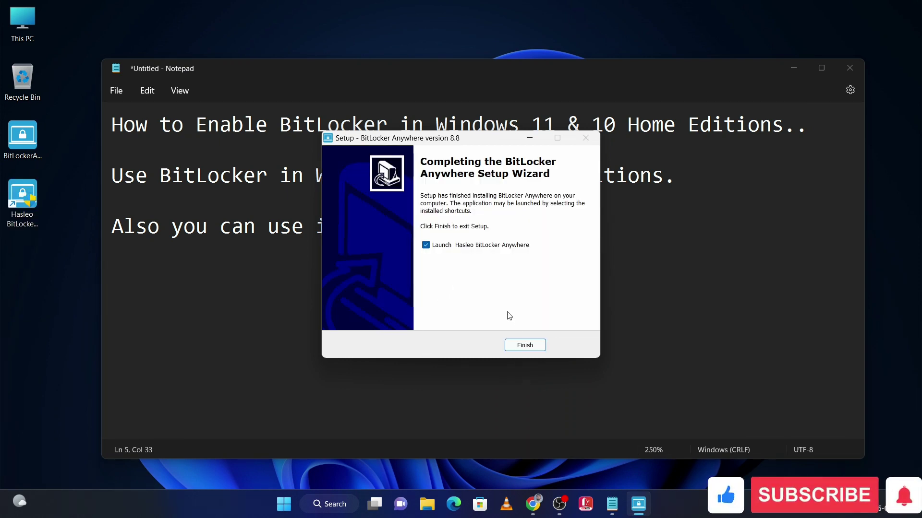
- Close setup to launch Hasleo BitLocker Anywhere and minimize the browser to see its drive list
click(530, 344)
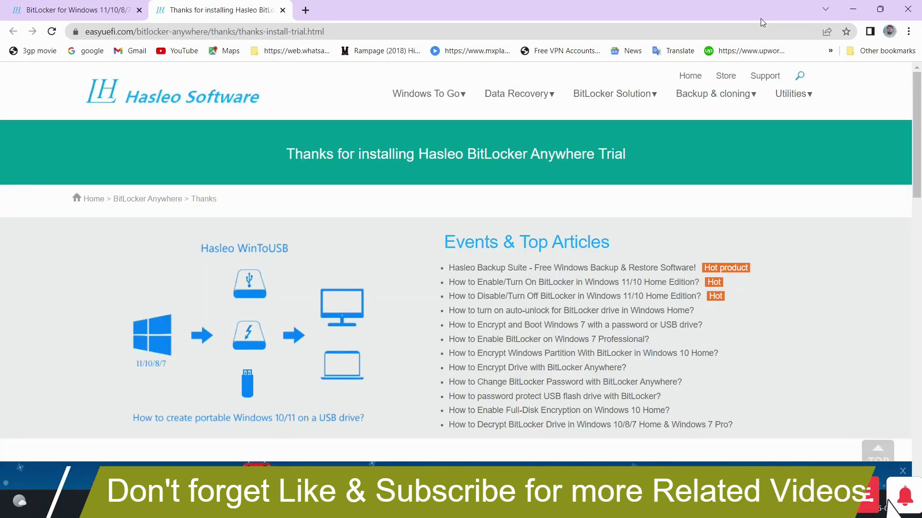
click(851, 12)
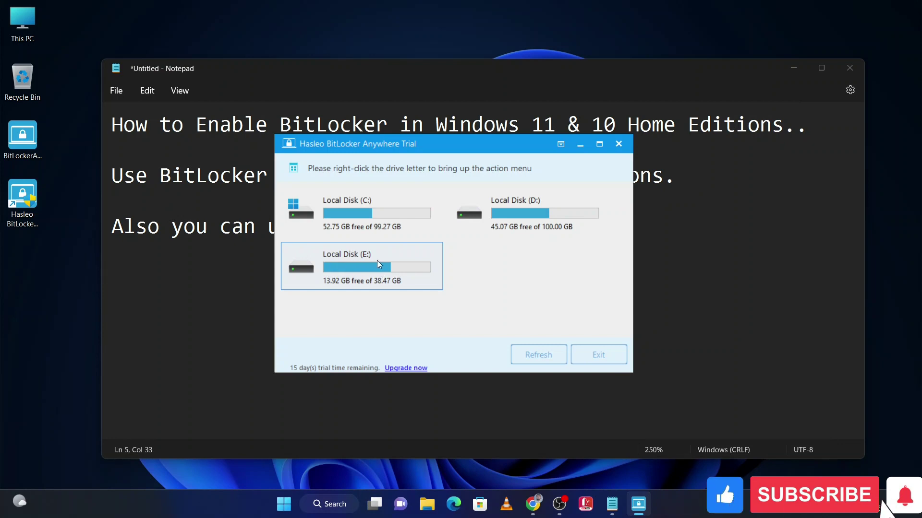
- Turn on BitLocker for Local Disk (E:) and enter the chosen password in both password fields
right_click(415, 272)
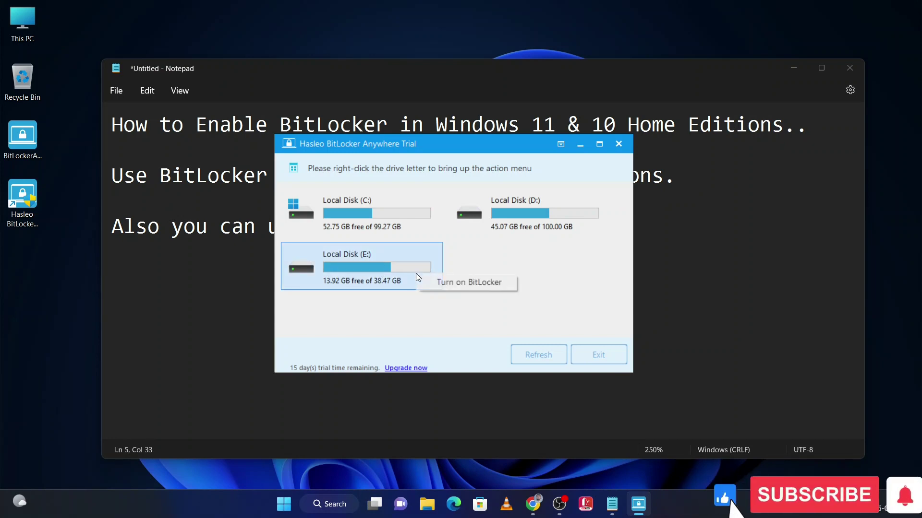
click(467, 283)
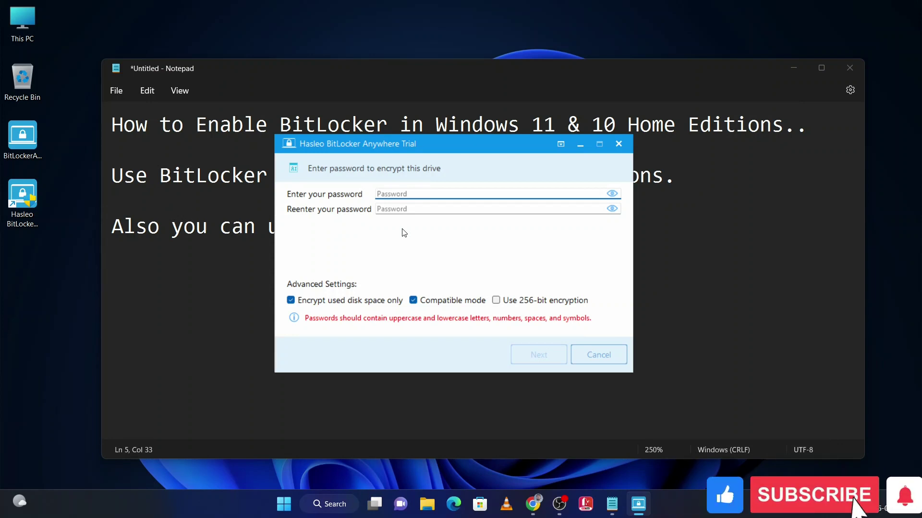
key(BackSpace)
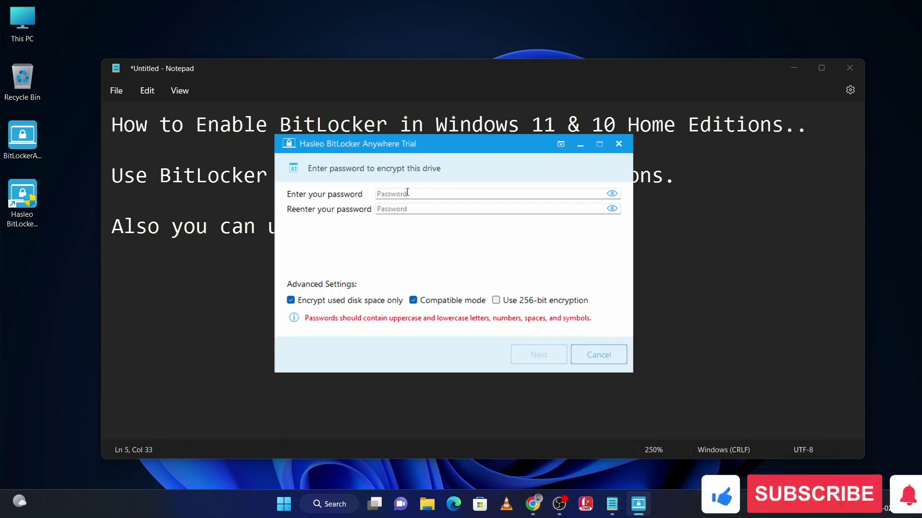
text(•••••••)
click(410, 207)
text(••••)
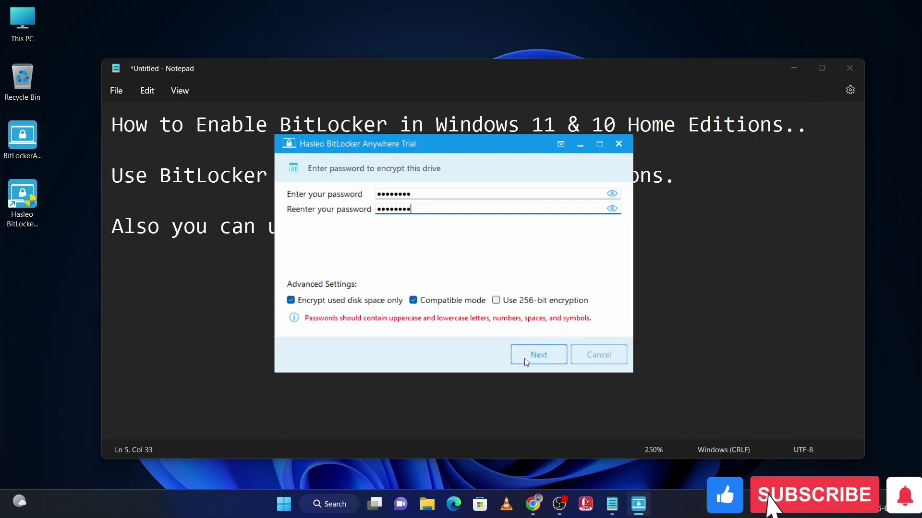
- Confirm the encryption settings, save the recovery key file to the Desktop, and start encrypting E:
click(527, 361)
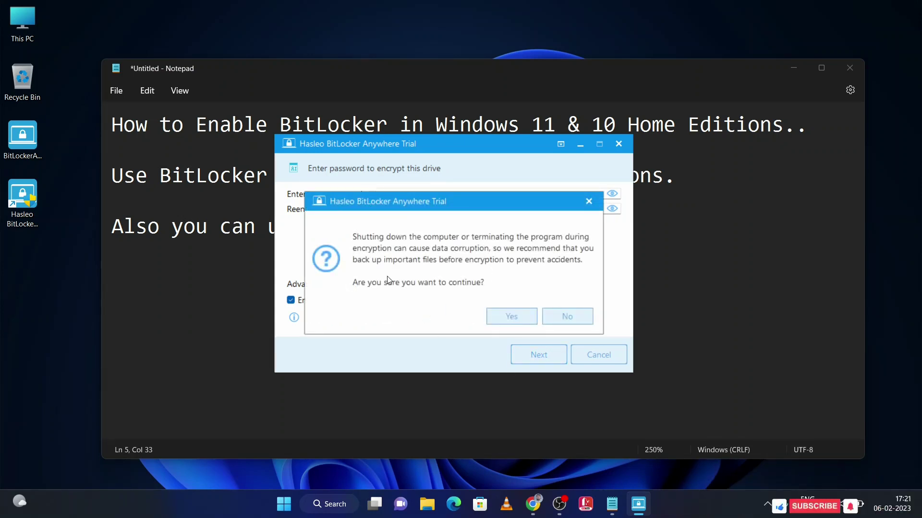
click(510, 315)
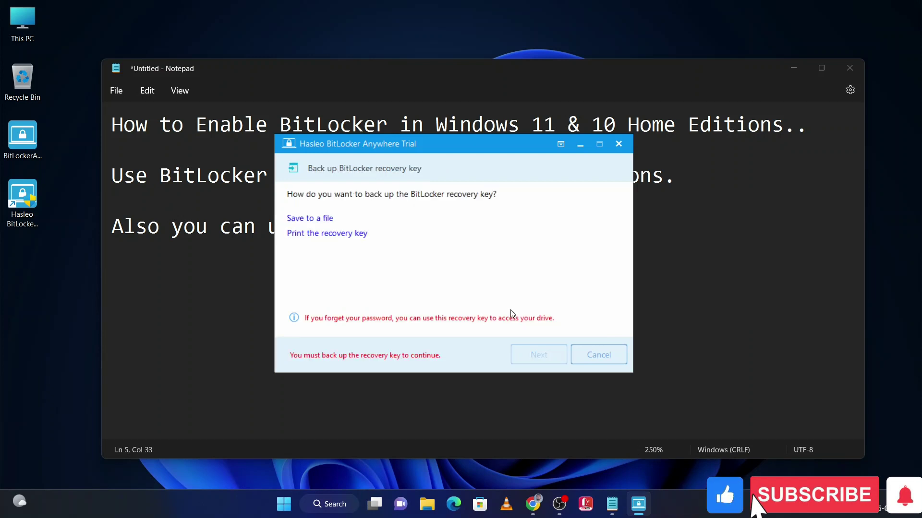
click(311, 220)
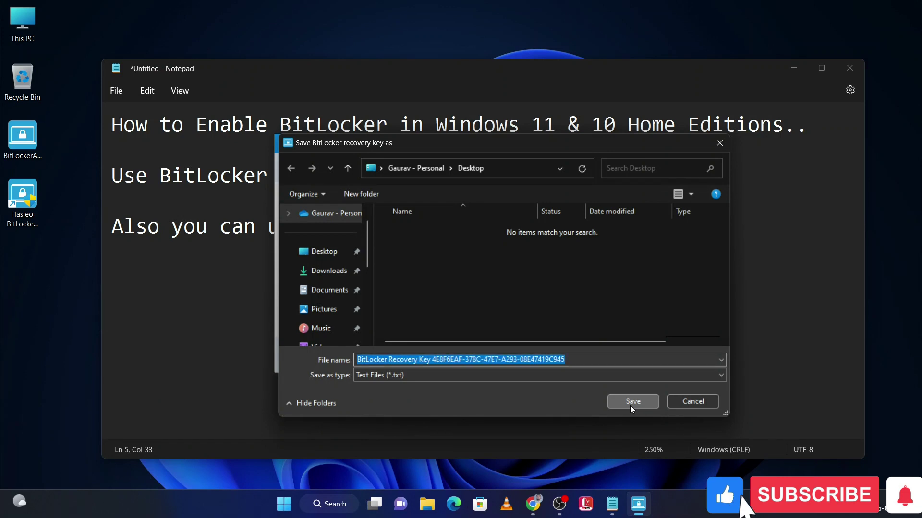
click(632, 402)
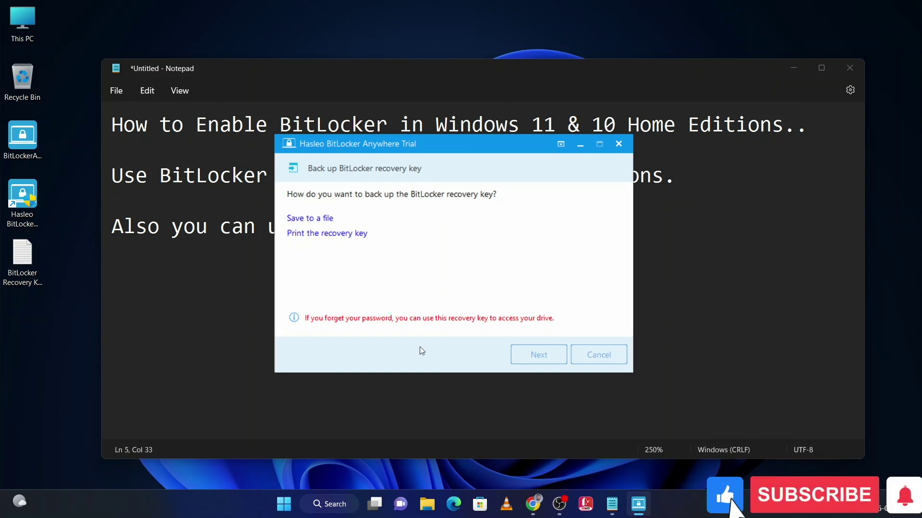
click(536, 354)
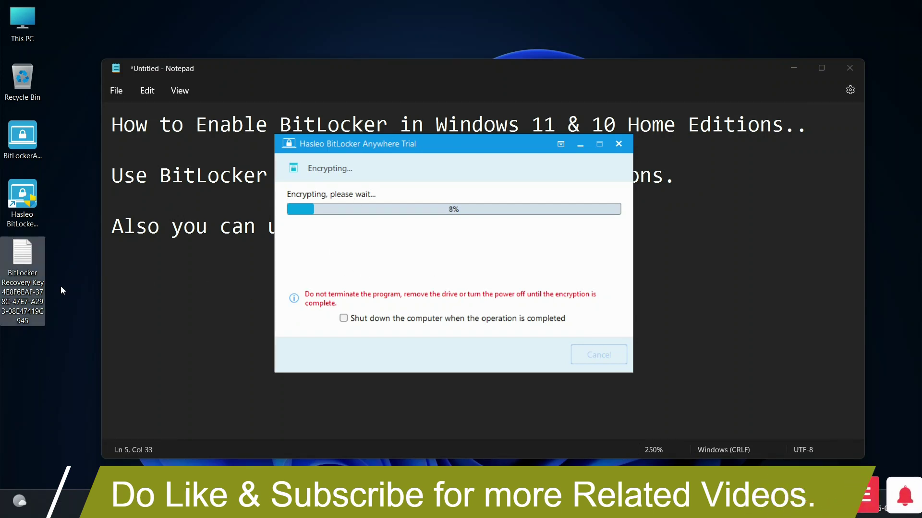
- Review the recovery key identifier in Notepad, close it, and finish the completed encryption
double_click(39, 286)
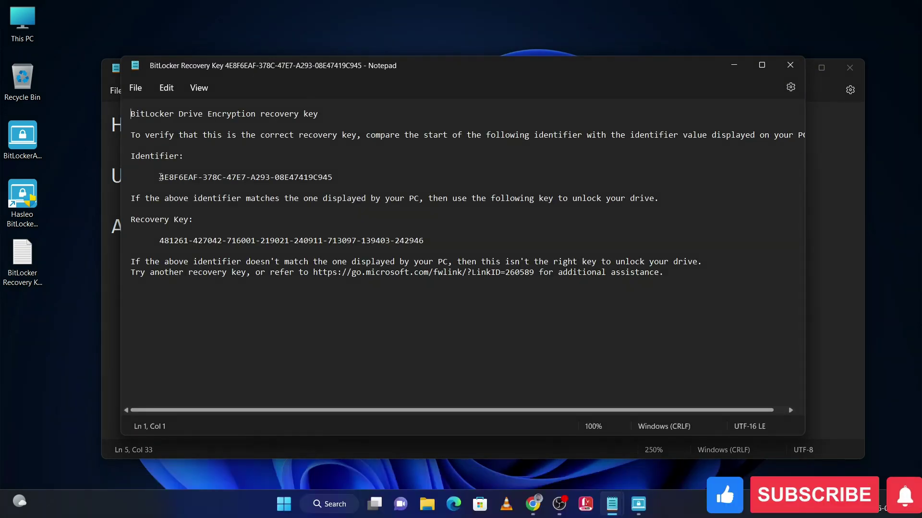
drag(163, 178, 336, 188)
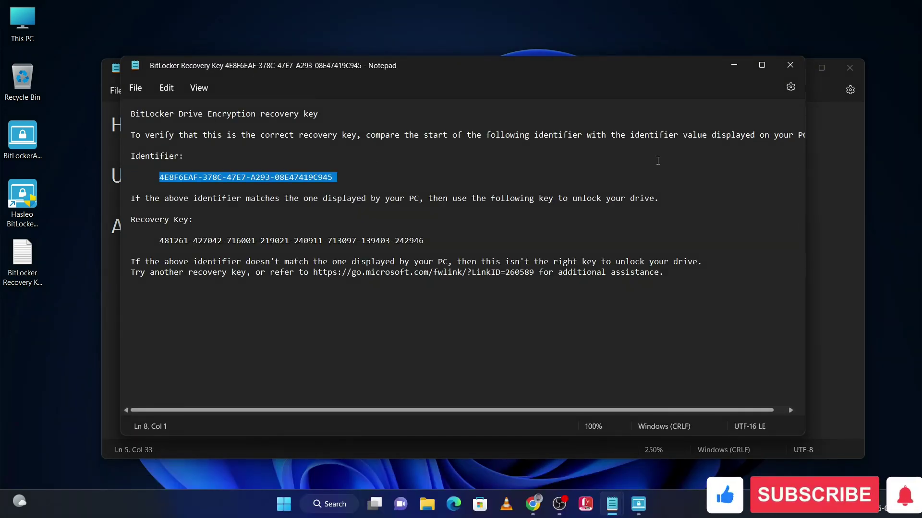
click(790, 65)
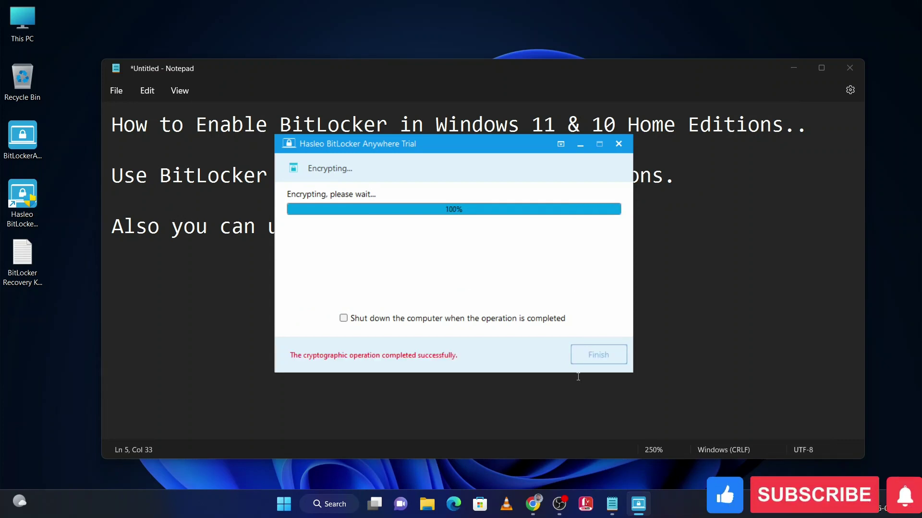
click(606, 356)
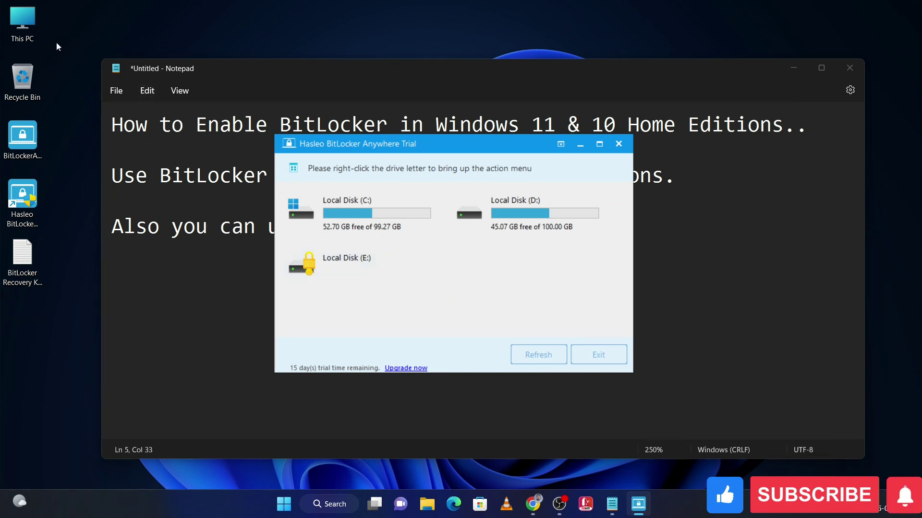
- Unlock Local Disk (E:) from This PC with its password, view its folders, then return to This PC
double_click(30, 29)
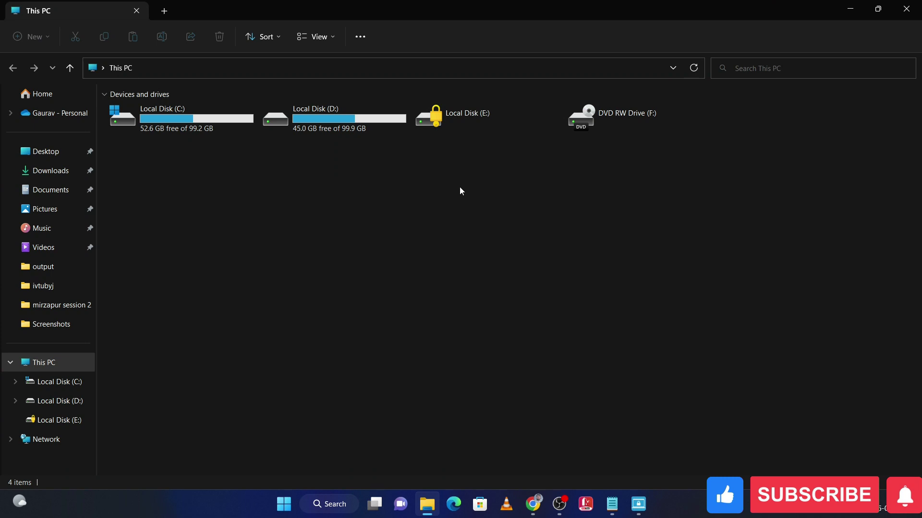
double_click(474, 126)
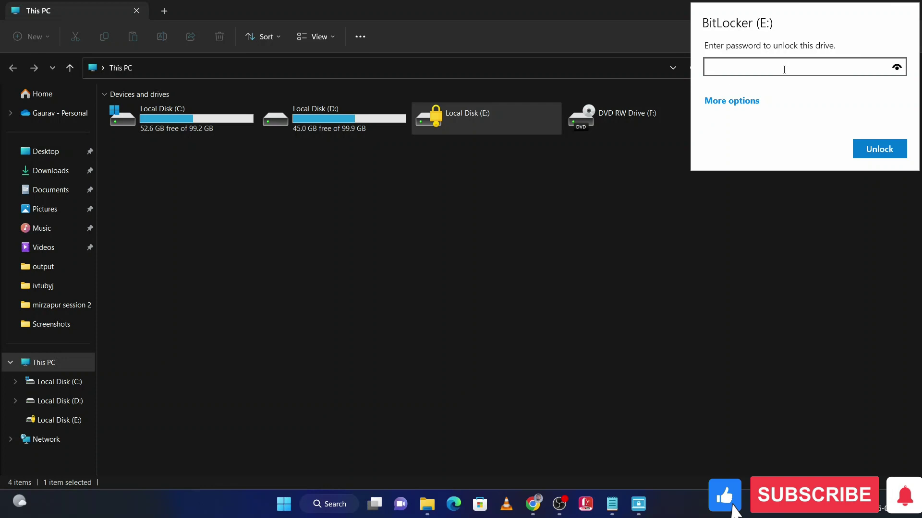
text(••••••)
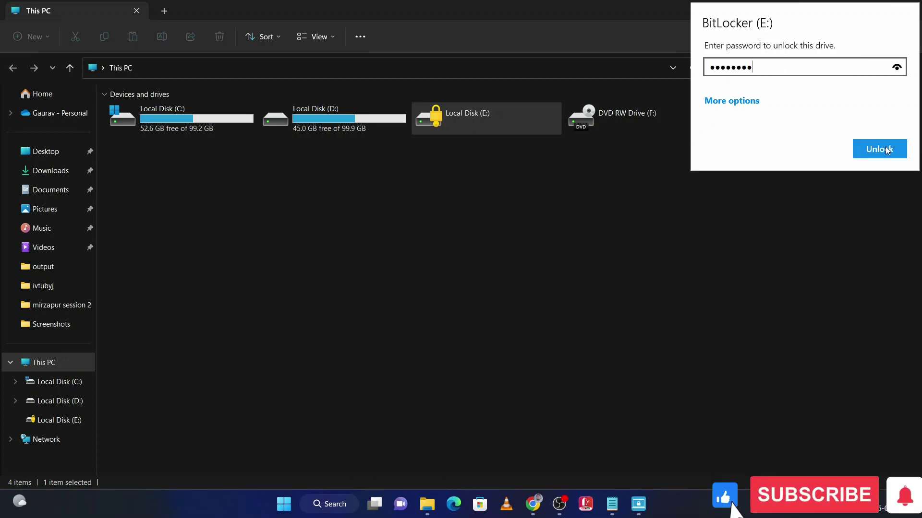
click(887, 149)
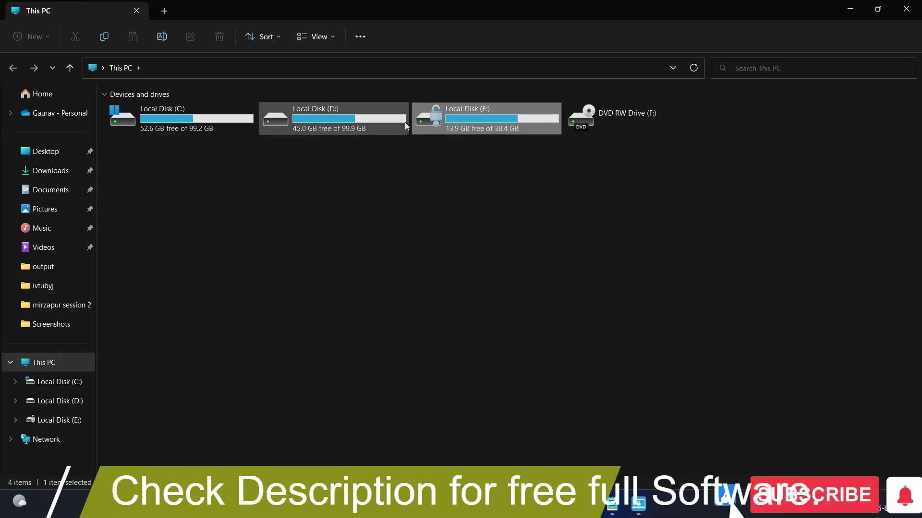
double_click(462, 121)
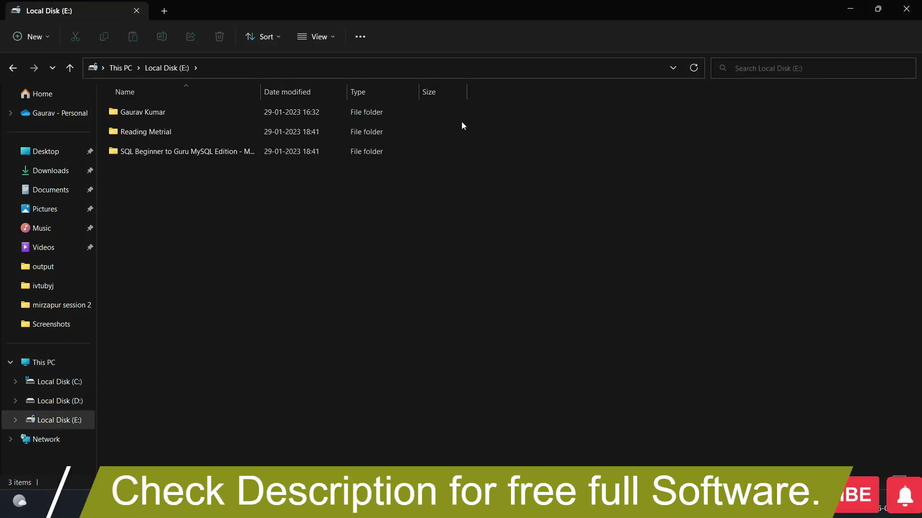
key(alt+Left)
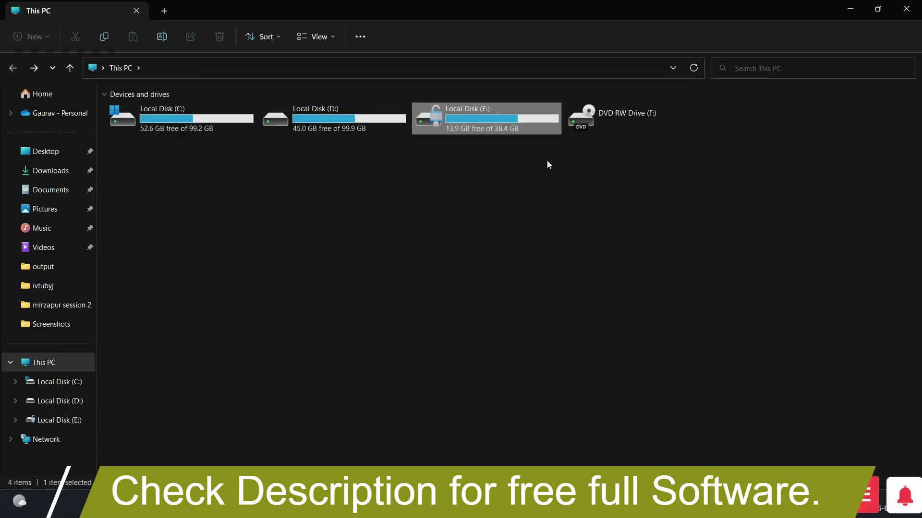